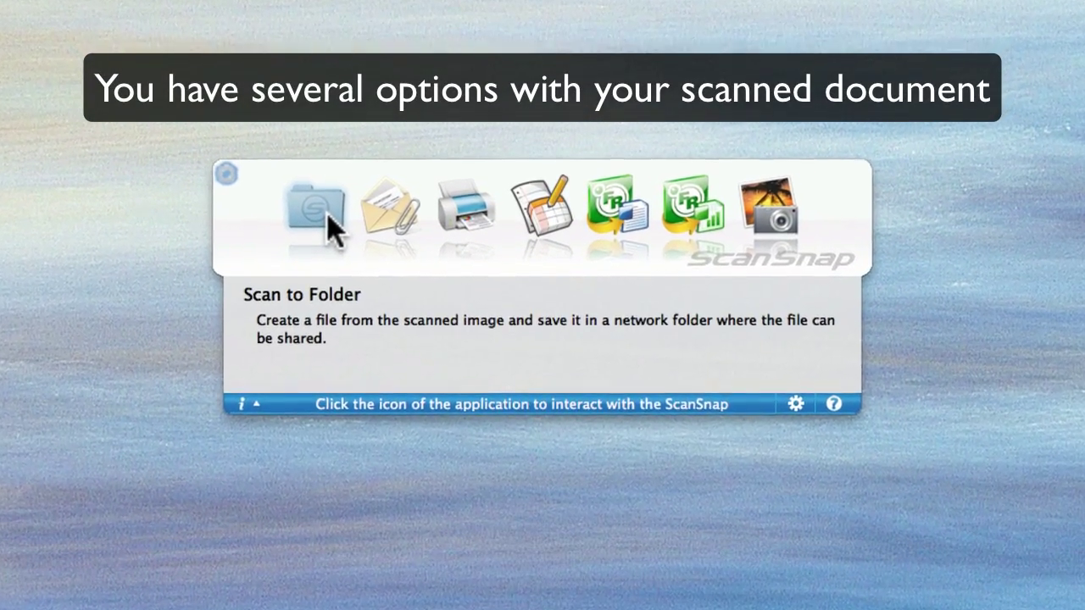
mouse_move(384, 193)
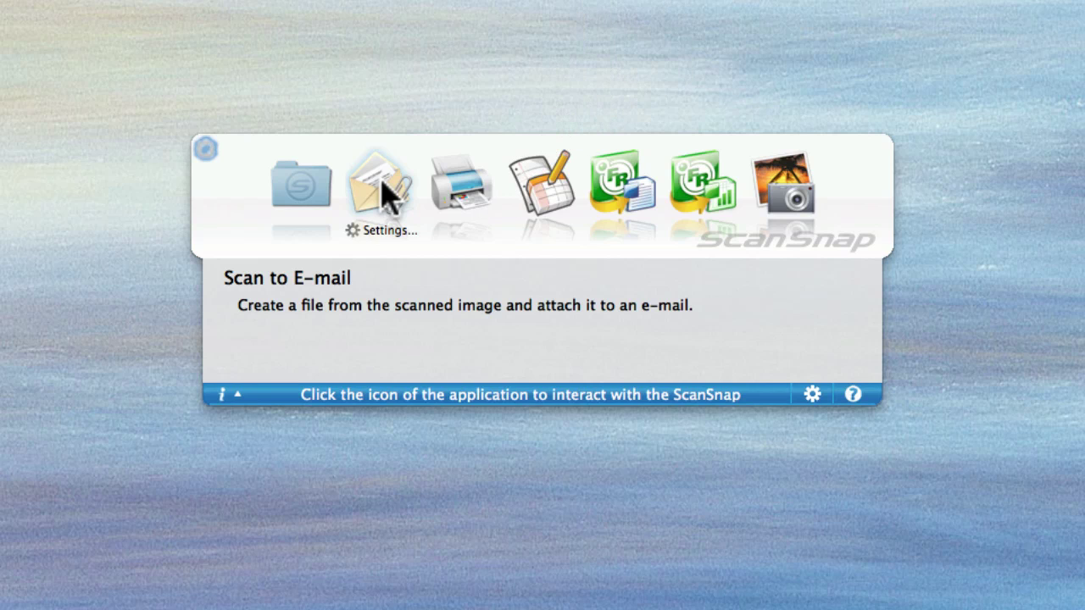
mouse_move(458, 182)
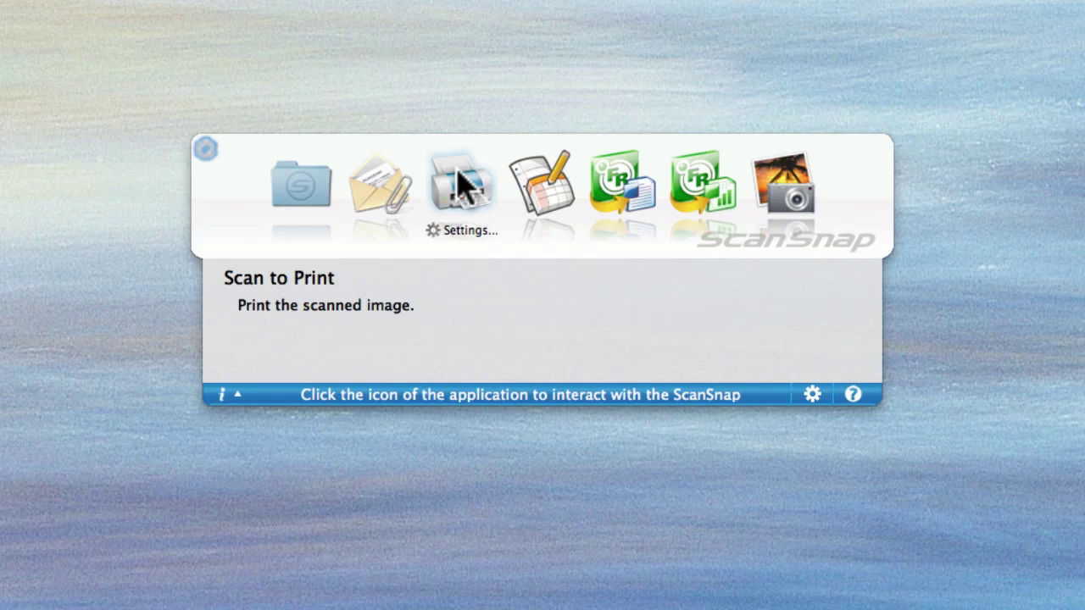
mouse_move(543, 174)
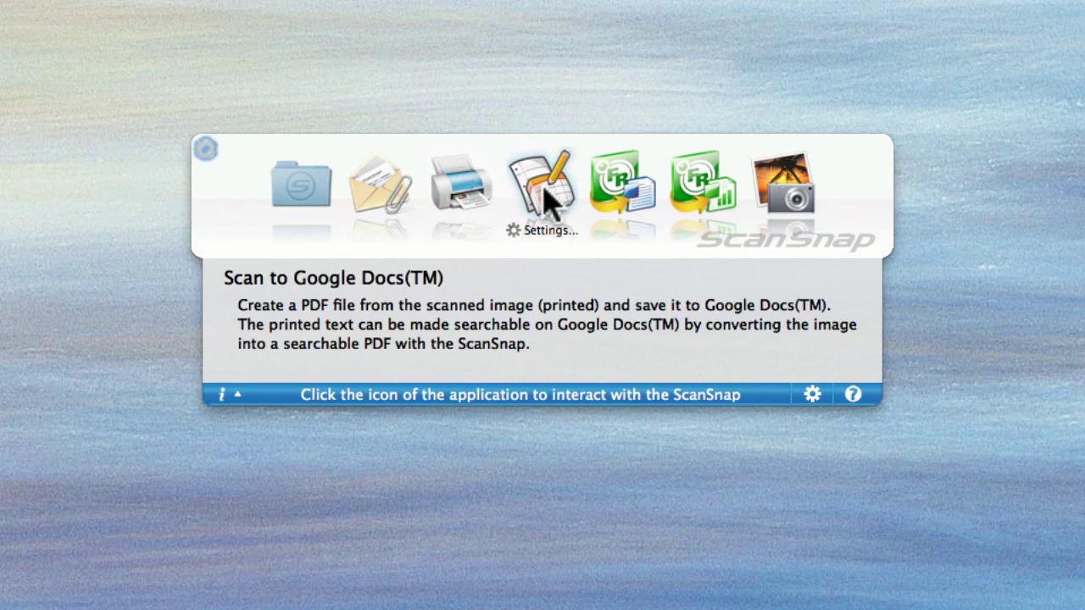
mouse_move(637, 205)
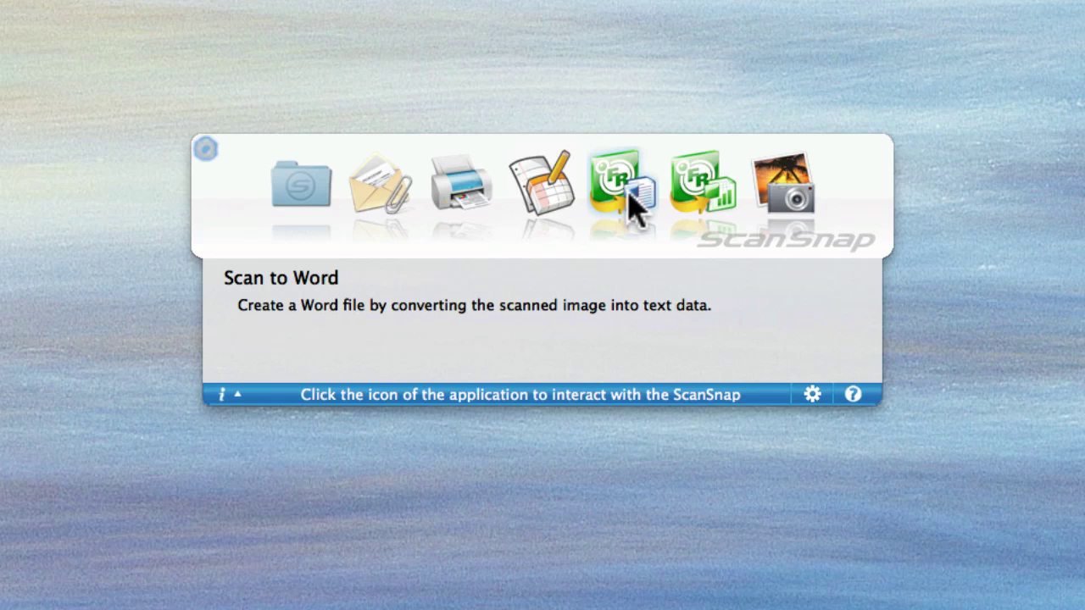
mouse_move(705, 186)
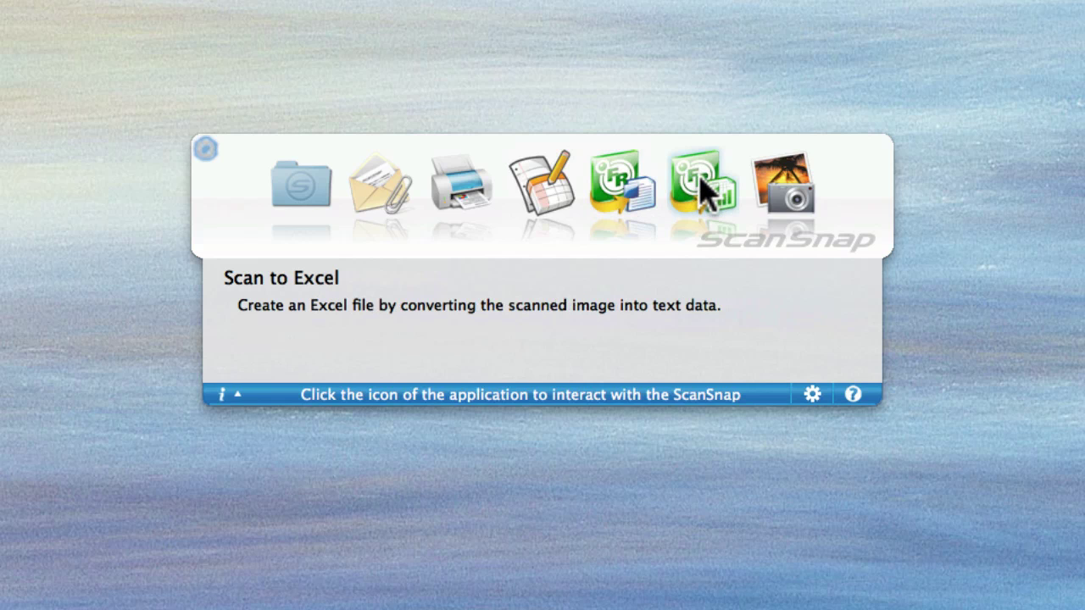
mouse_move(785, 182)
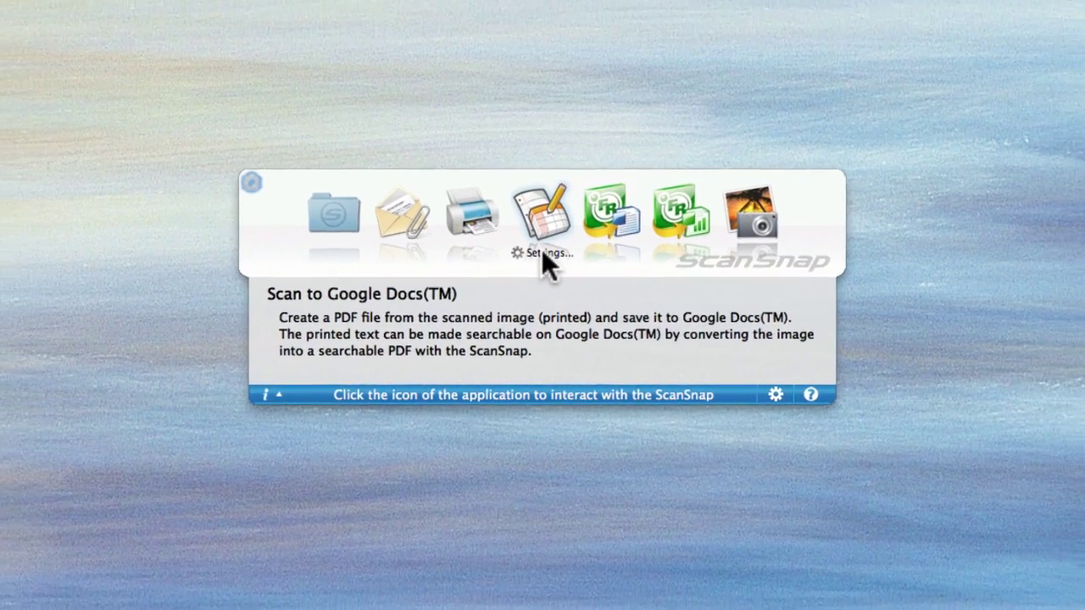
Save the Google account e-mail and password in the Scan to Google Docs settings, leaving searchable PDF off
left_click(543, 265)
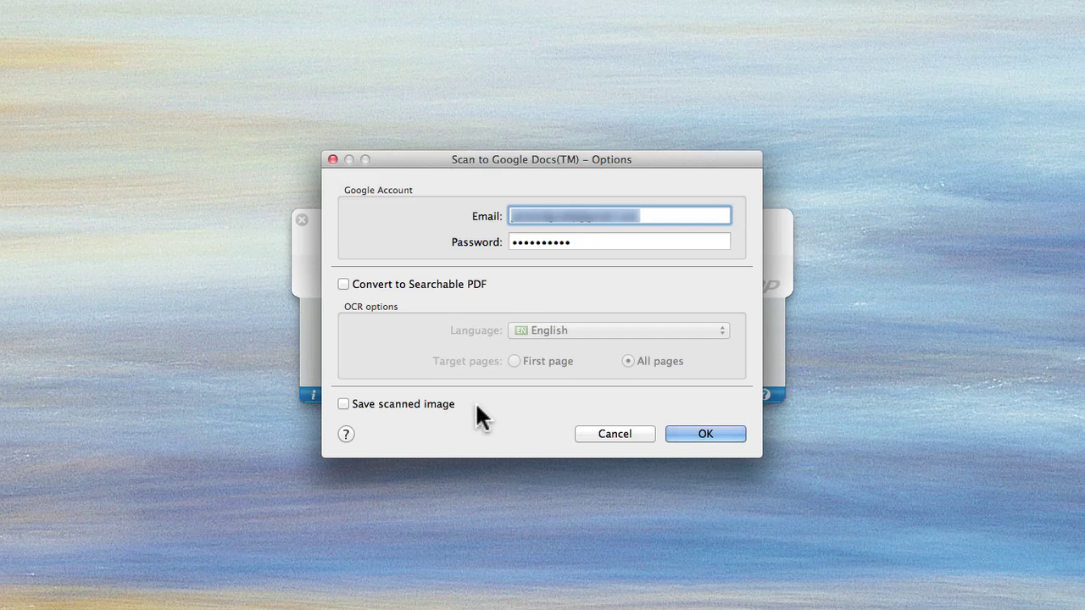
left_click(682, 429)
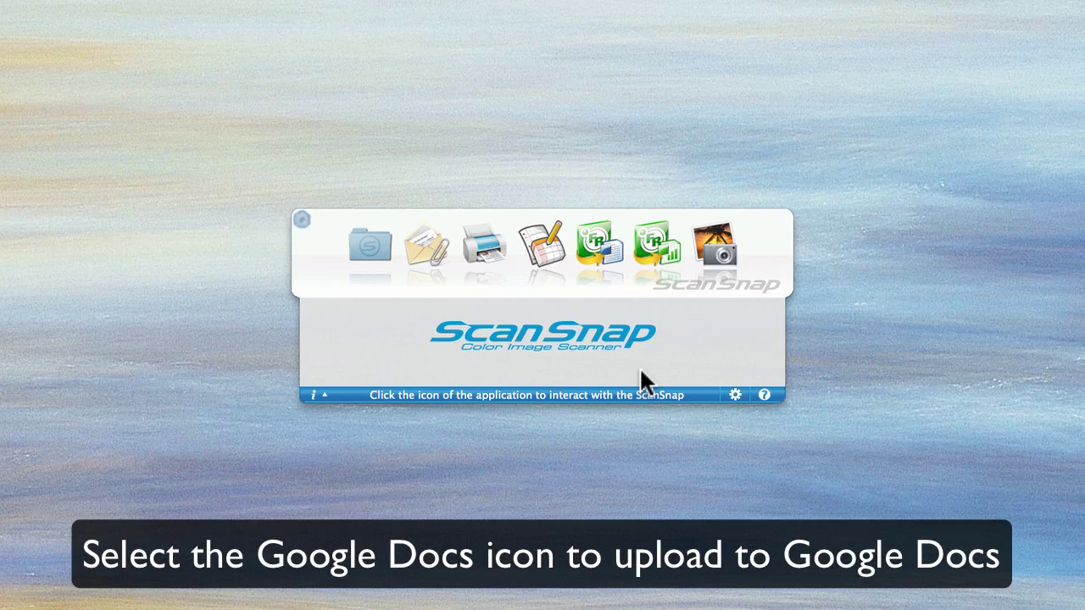
Upload the scan to Google Docs and preview 2011_09_06_15_27_47.pdf at the top of Home
left_click(547, 250)
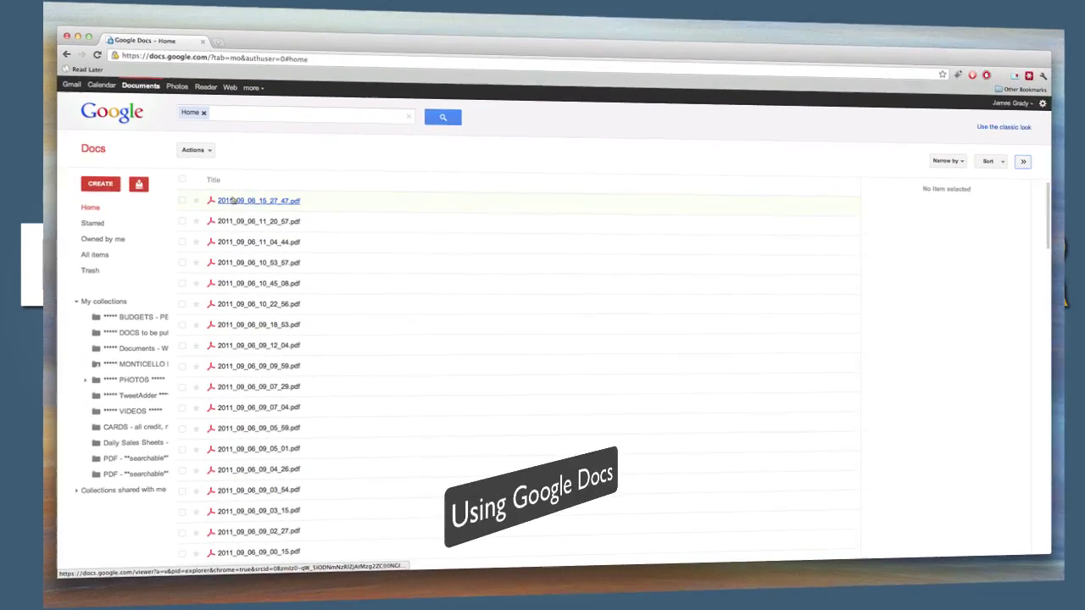
left_click(138, 198)
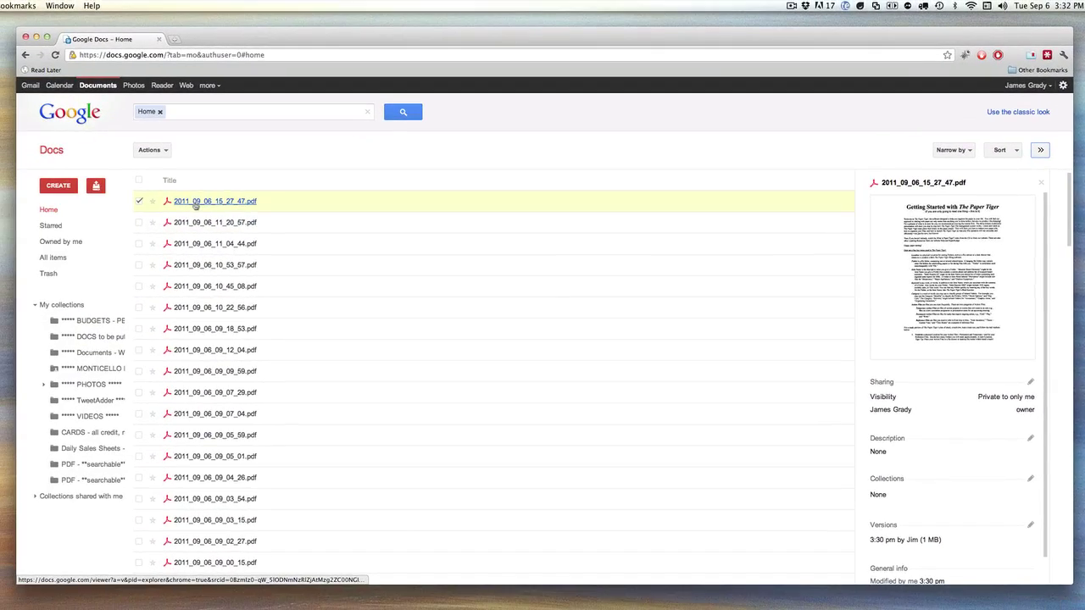
Open 2011_09_06_15_27_47.pdf in the viewer, scroll through its pages and jump to page 3
left_click(195, 203)
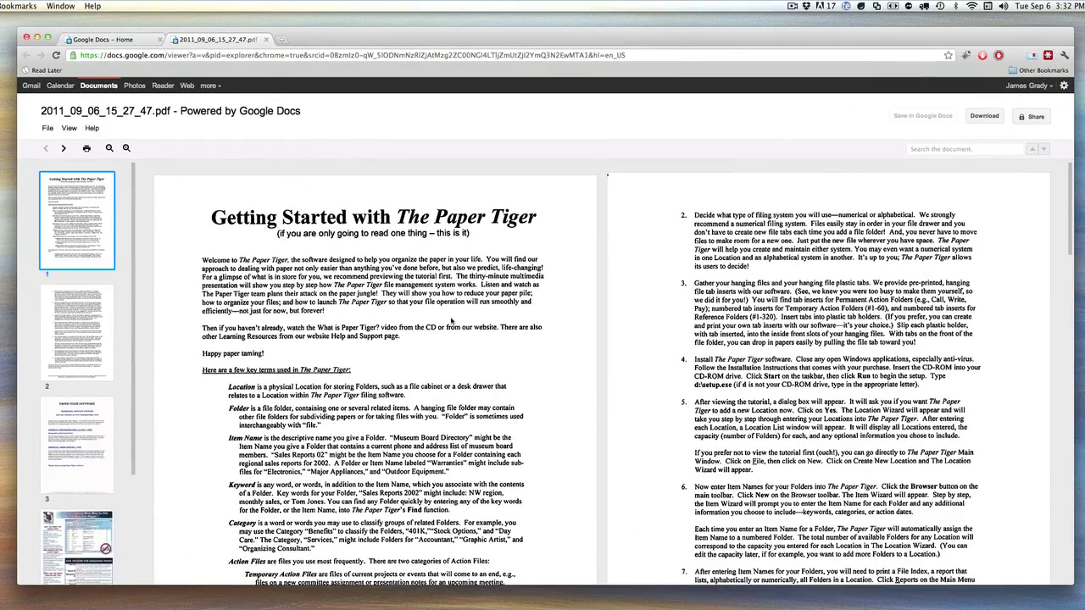
scroll(450, 321, "down", 20)
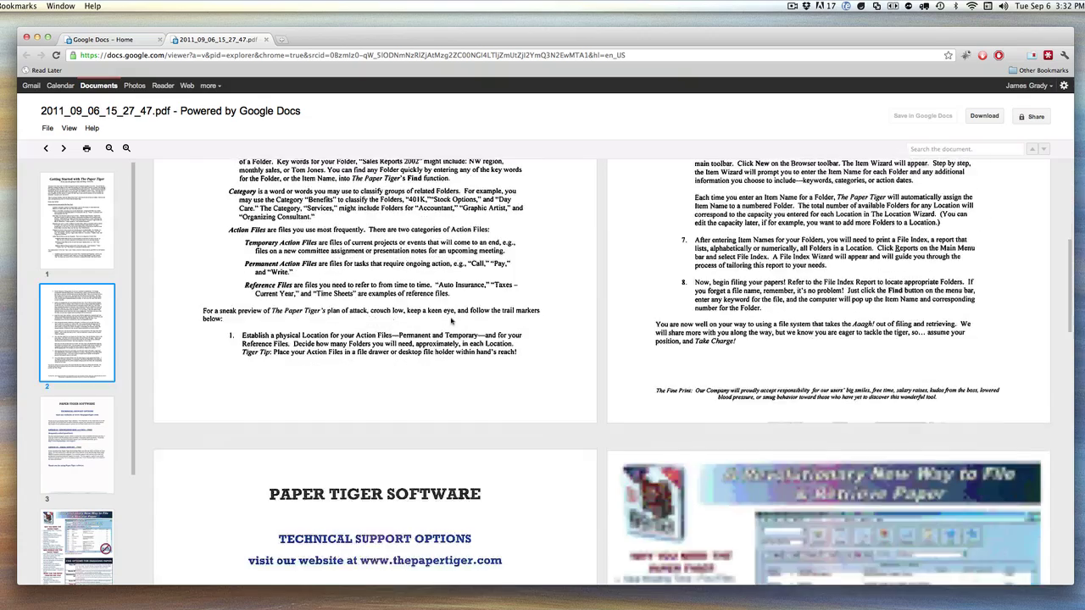
scroll(451, 320, "down", 10)
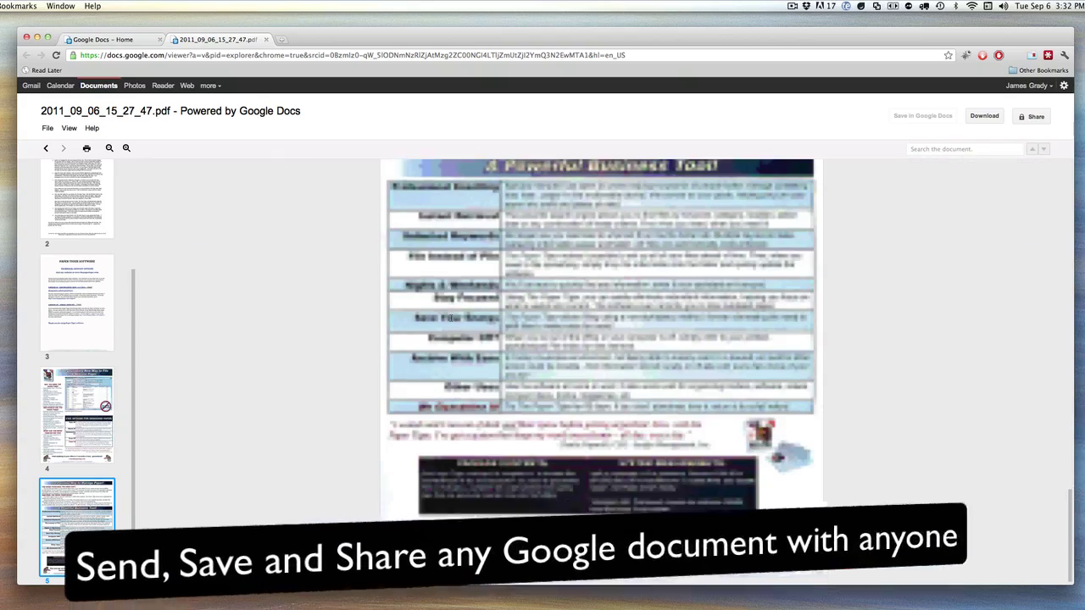
scroll(451, 320, "up", 4)
scroll(451, 319, "up", 20)
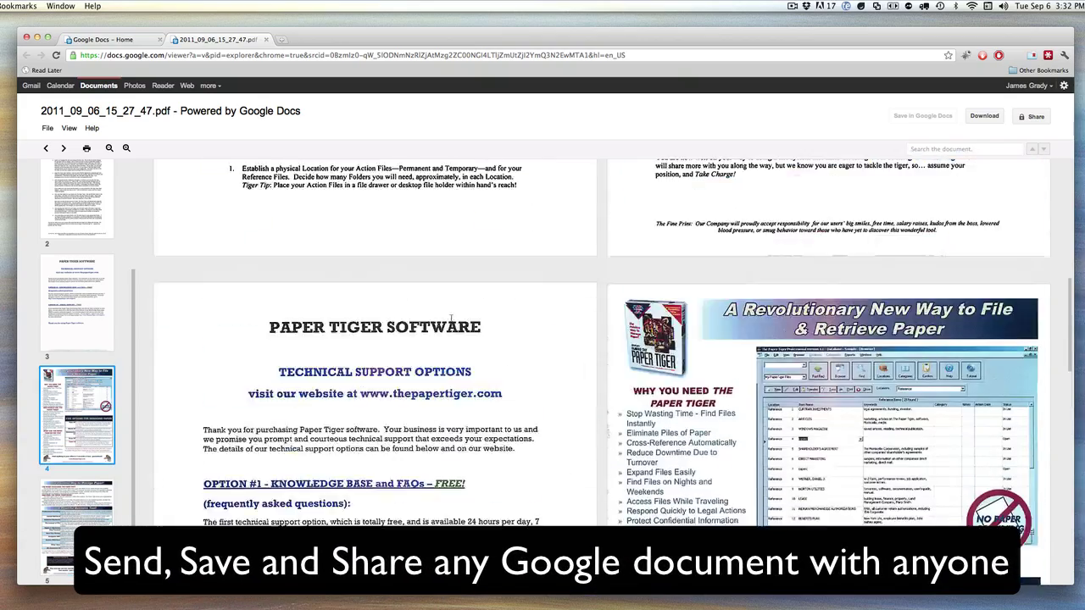
scroll(451, 318, "up", 2)
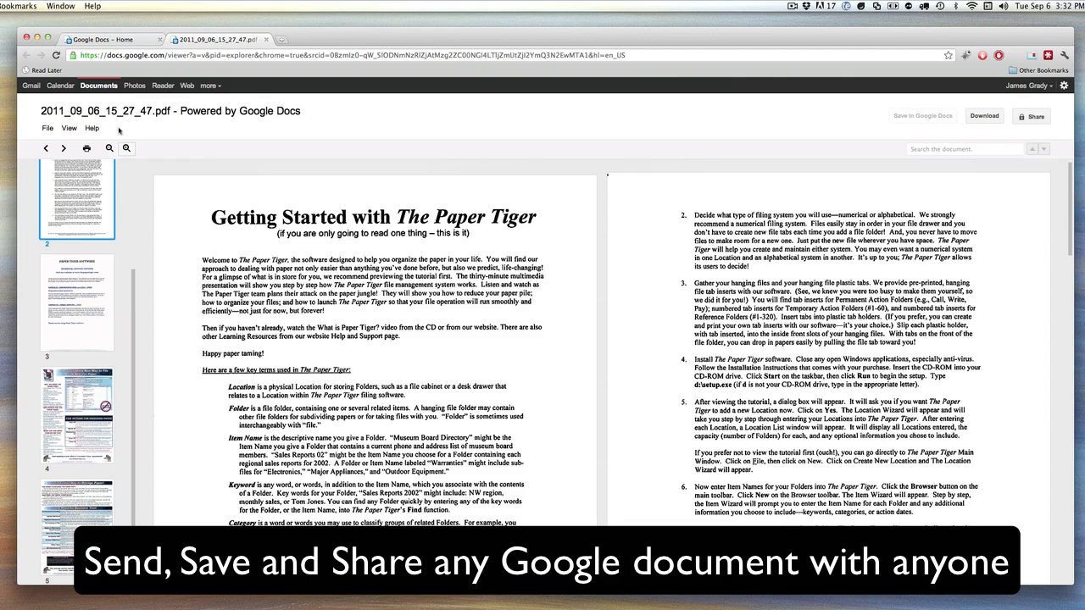
left_click(93, 285)
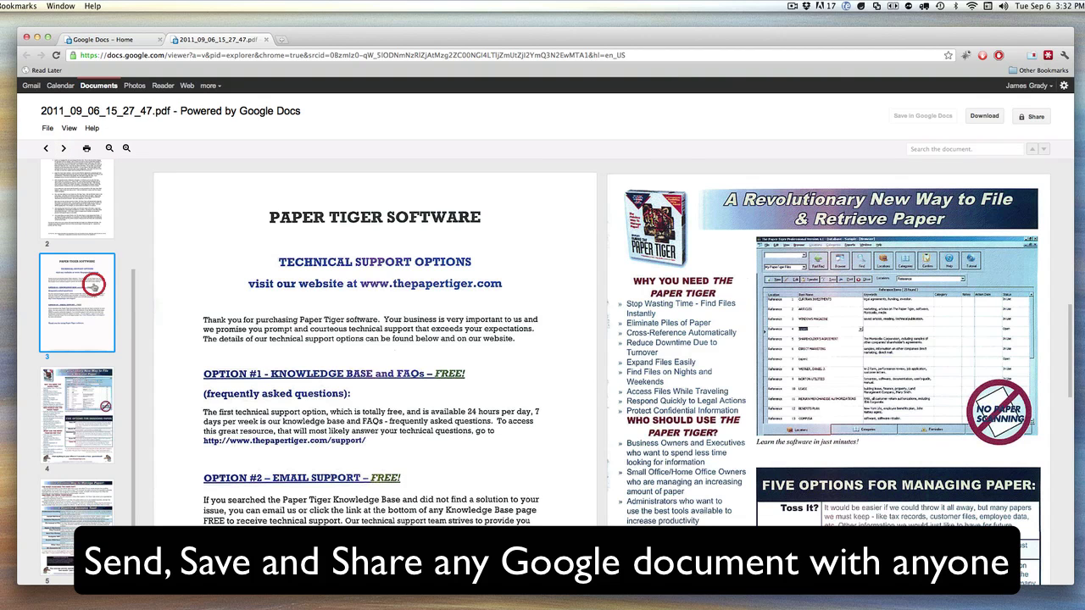
Jump to page 5, then zoom out until all five scanned pages show at once
left_click(99, 498)
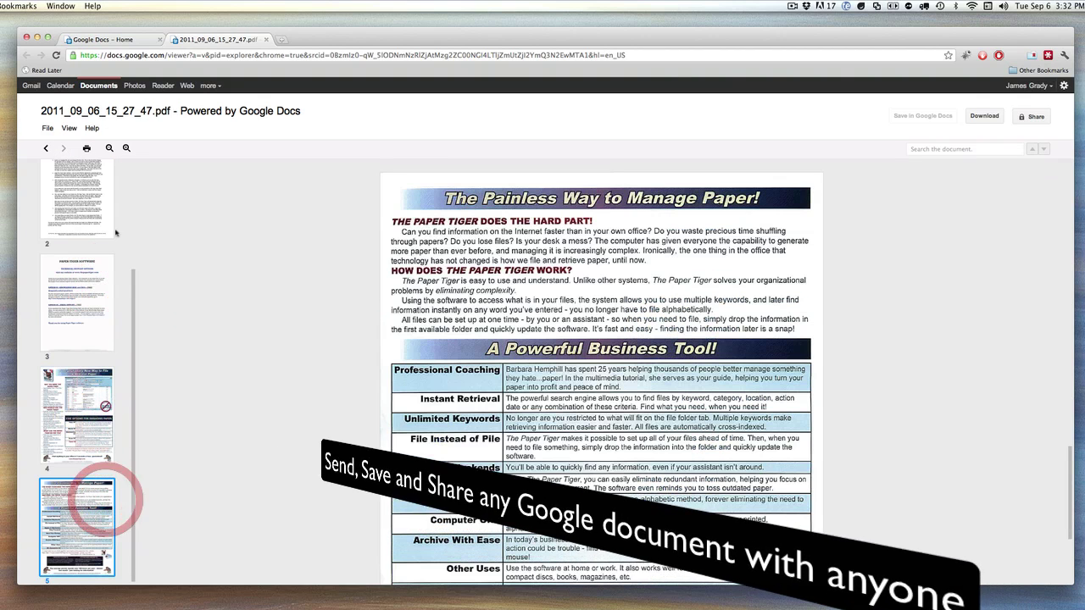
left_click(109, 149)
left_click(109, 149)
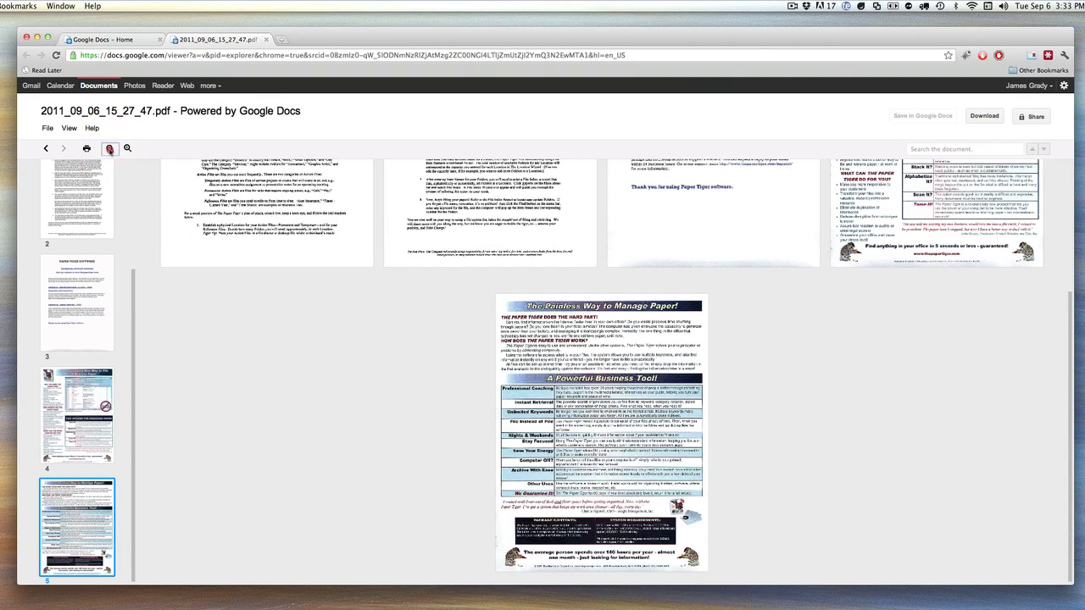
left_click(110, 149)
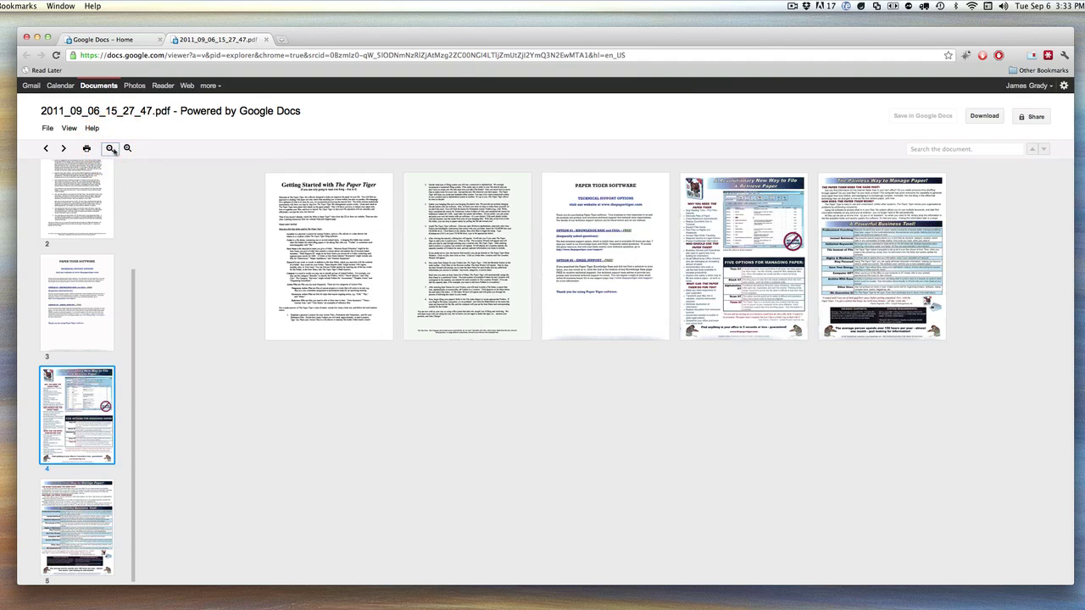
Zoom back in until the first page is readable, then return to Google Docs Home
left_click(127, 148)
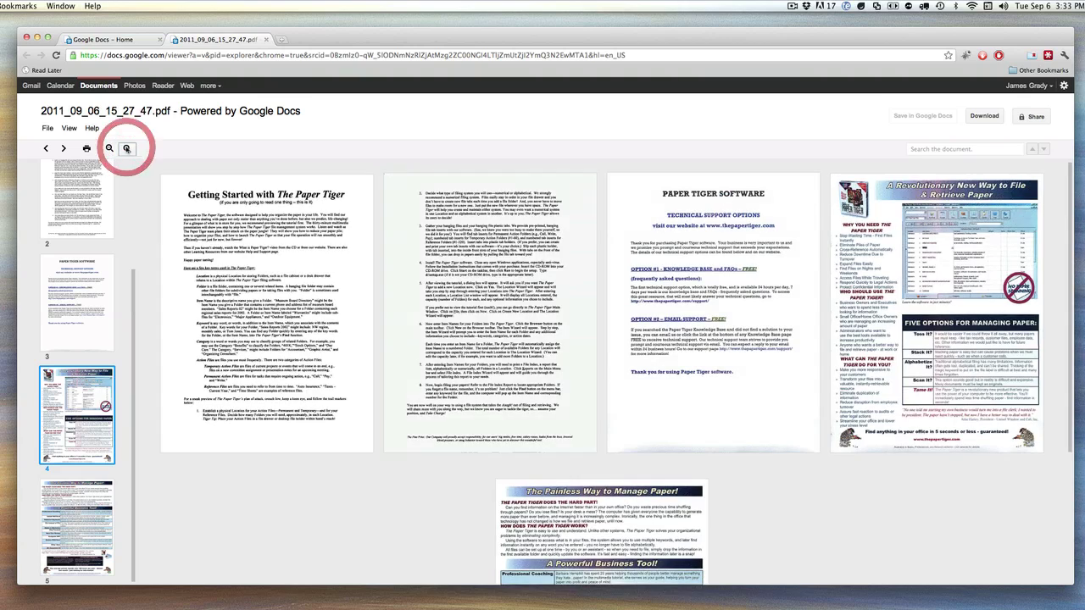
left_click(127, 148)
left_click(127, 149)
left_click(127, 149)
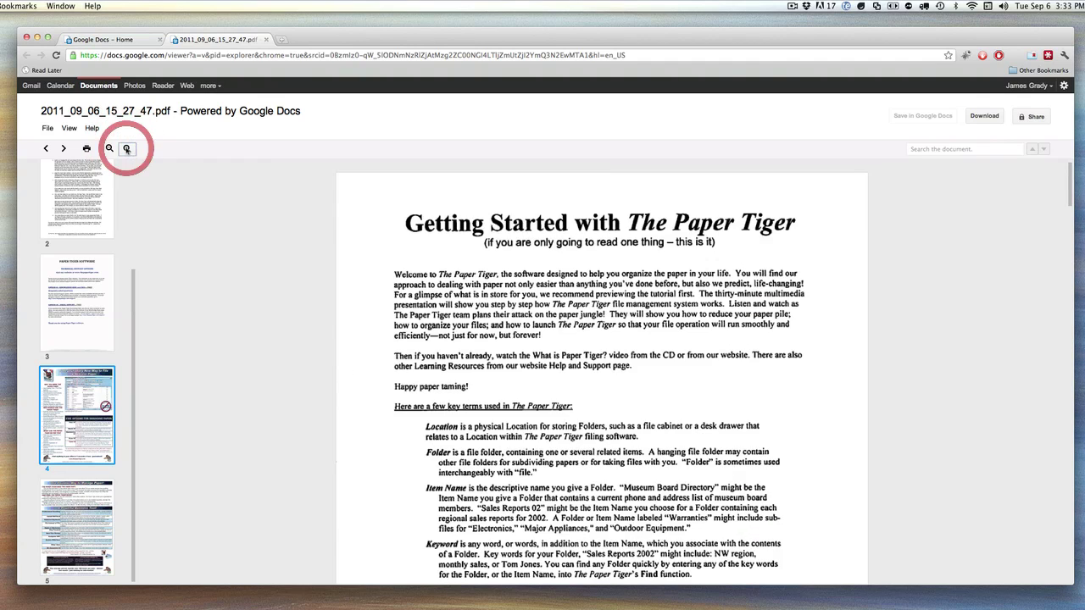
left_click(127, 148)
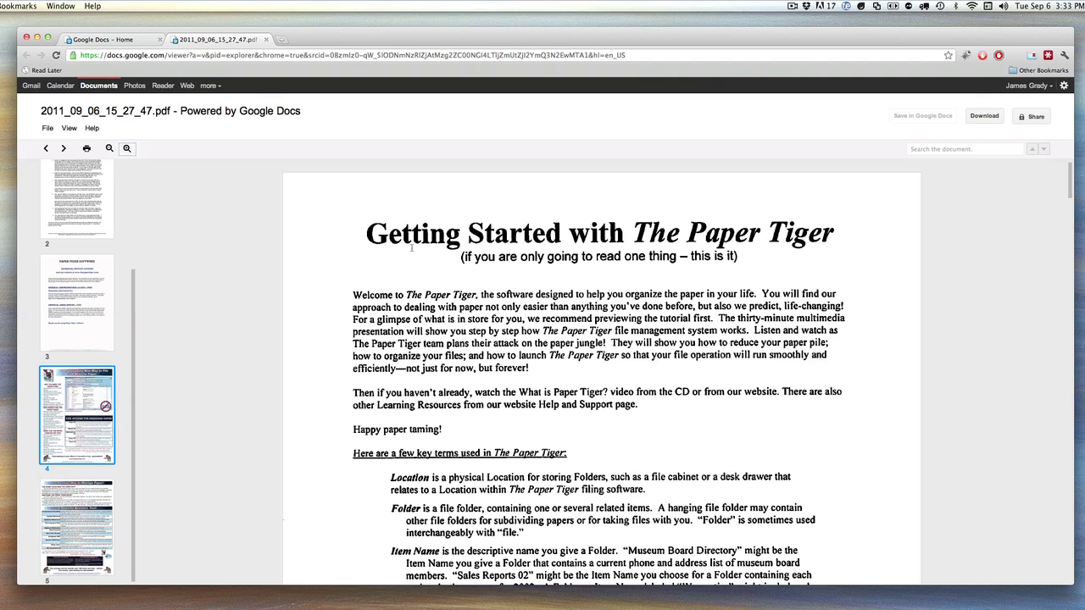
left_click(124, 39)
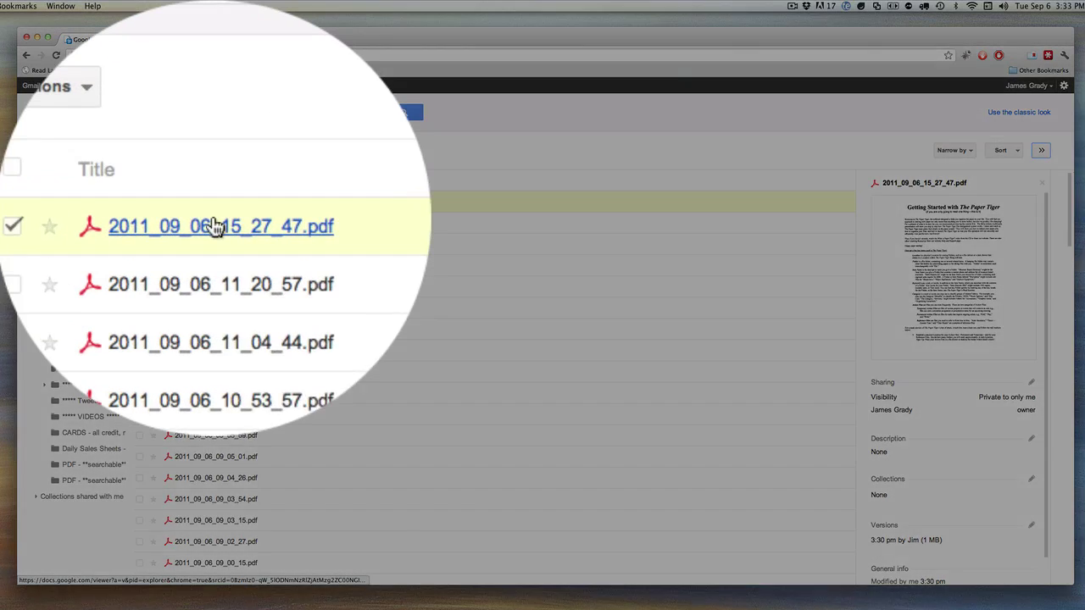
Open the context menu for 2011_09_06_15_27_47.pdf in the Docs list
right_click(214, 227)
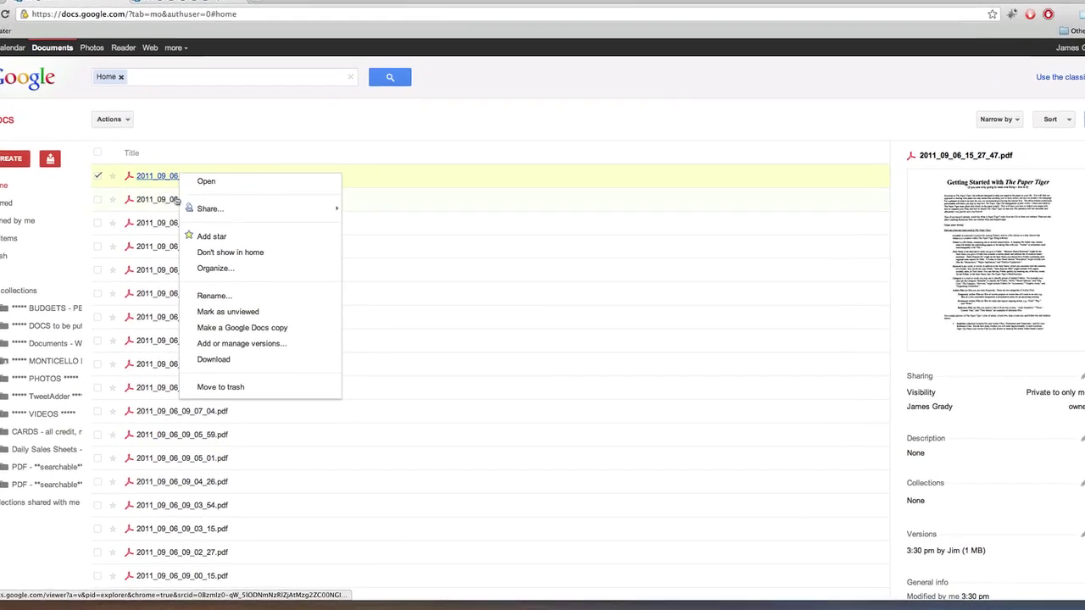
Rename 2011_09_06_15_27_47.pdf to 'The Paper Tiger Documents', fixing typos along the way
left_click(187, 280)
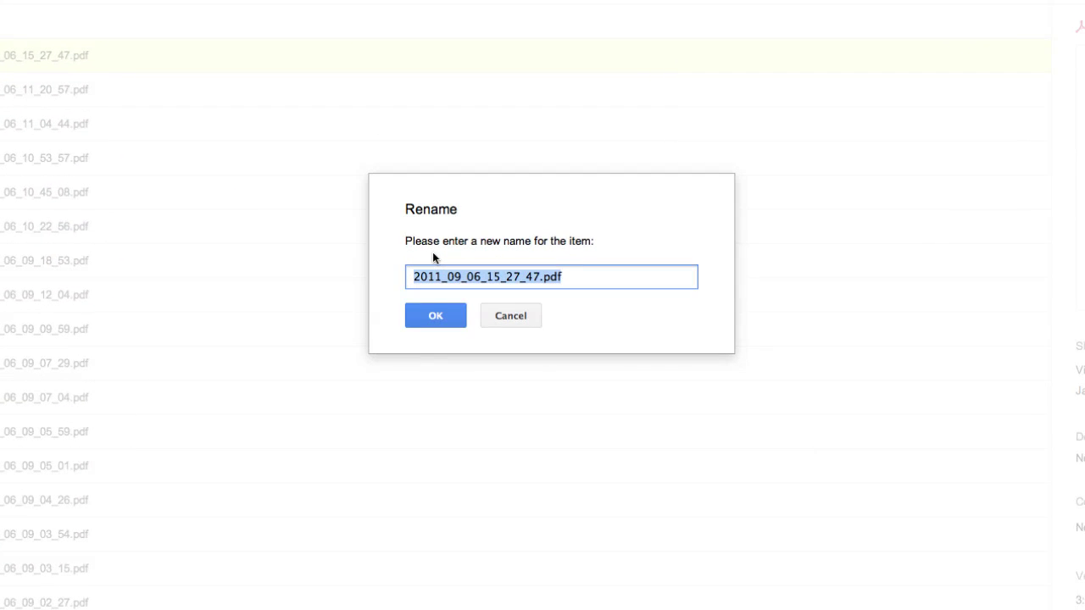
type("The Paper Tiger ")
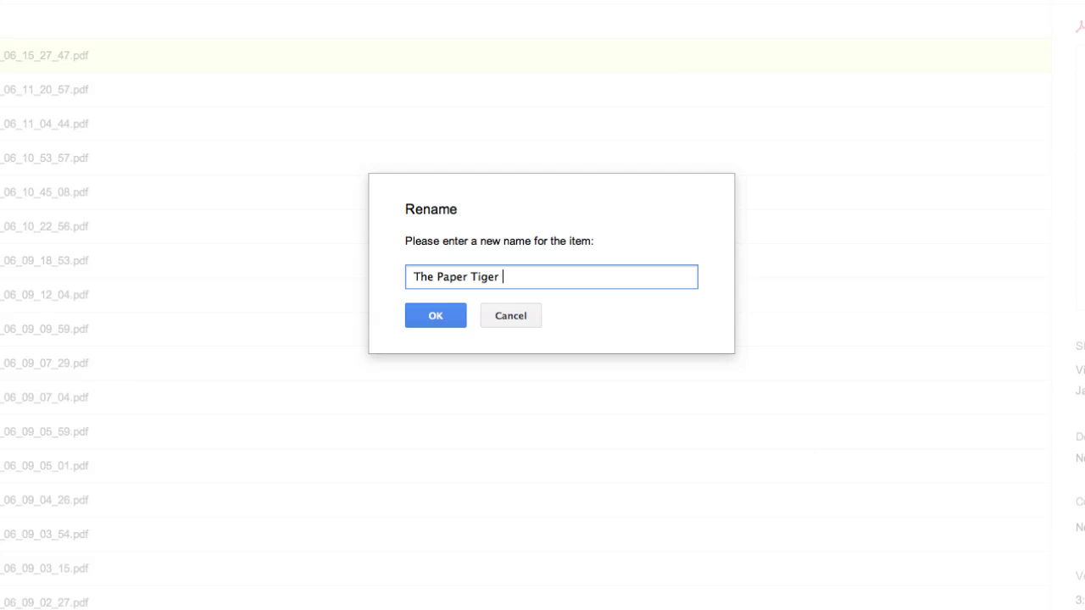
type("Do")
key("BackSpace")
type("p")
key("BackSpace")
type("ocuments")
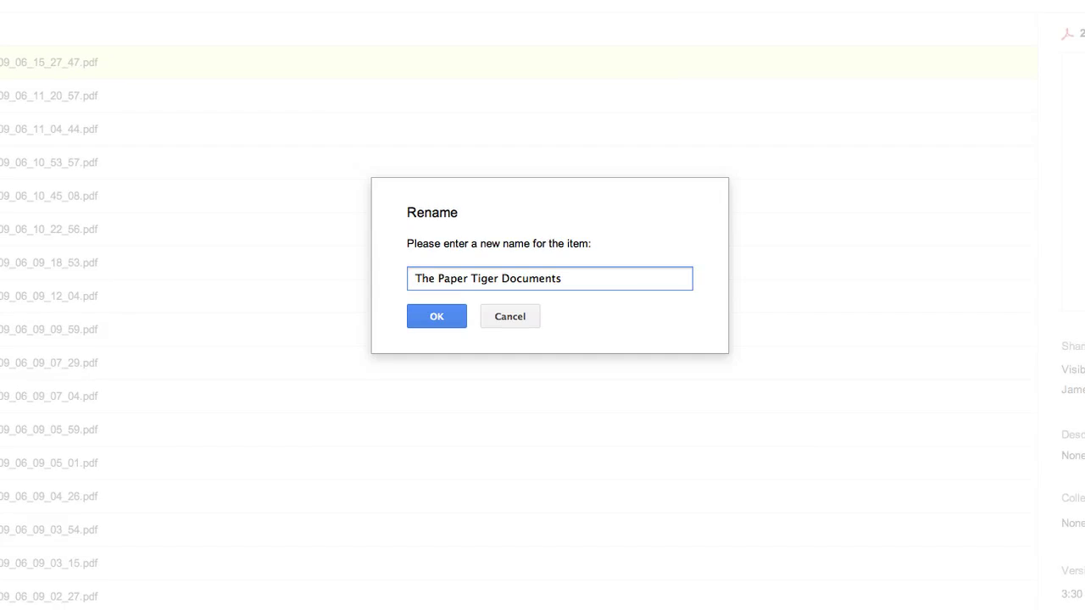
left_click(437, 316)
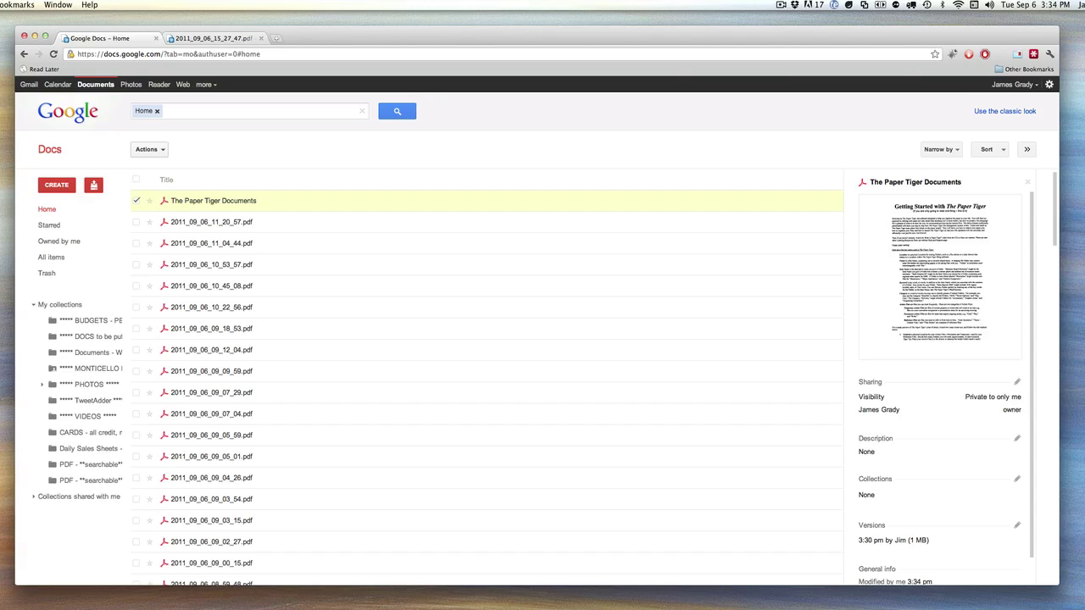
Open the upload menu from the red button next to CREATE
left_click(93, 185)
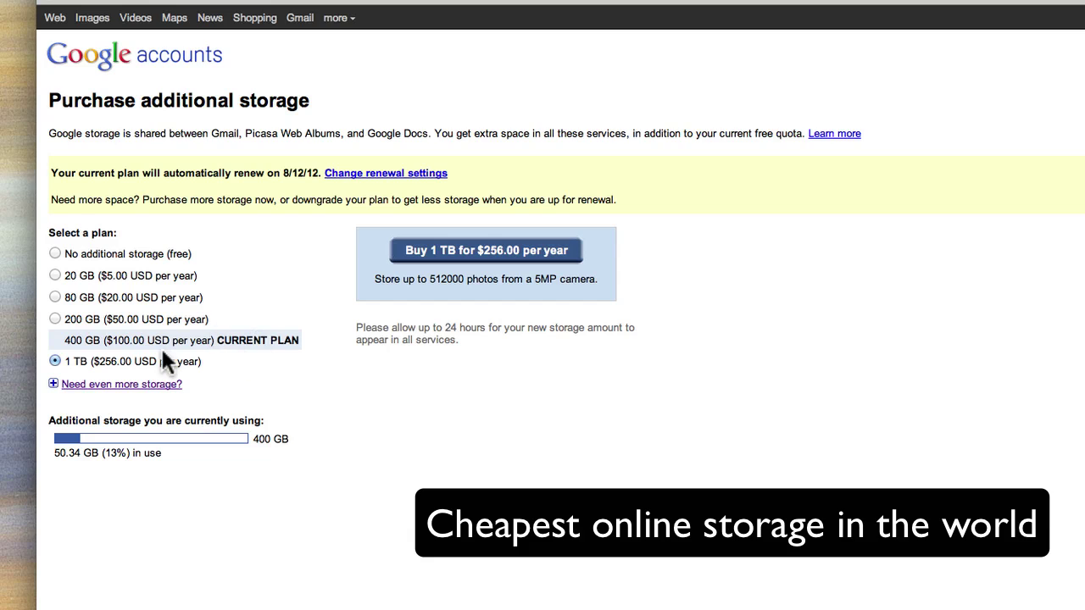
Expand 'Need even more storage?' to reveal the 2, 4, 8 and 16 TB plans
left_click(84, 386)
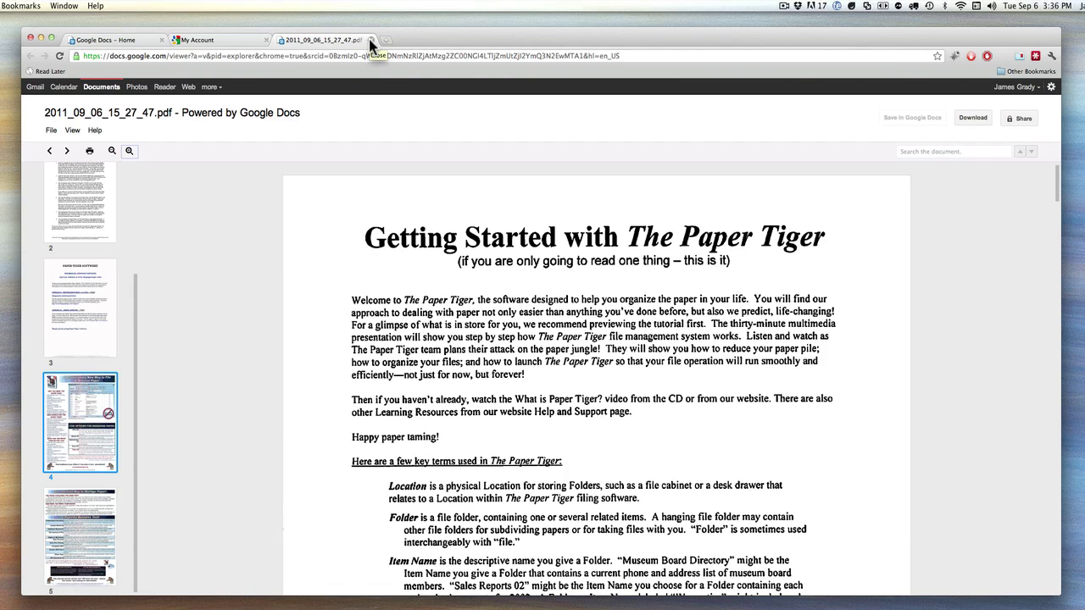
Close the PDF viewer tab and go back to the Google Docs Home list
left_click(369, 43)
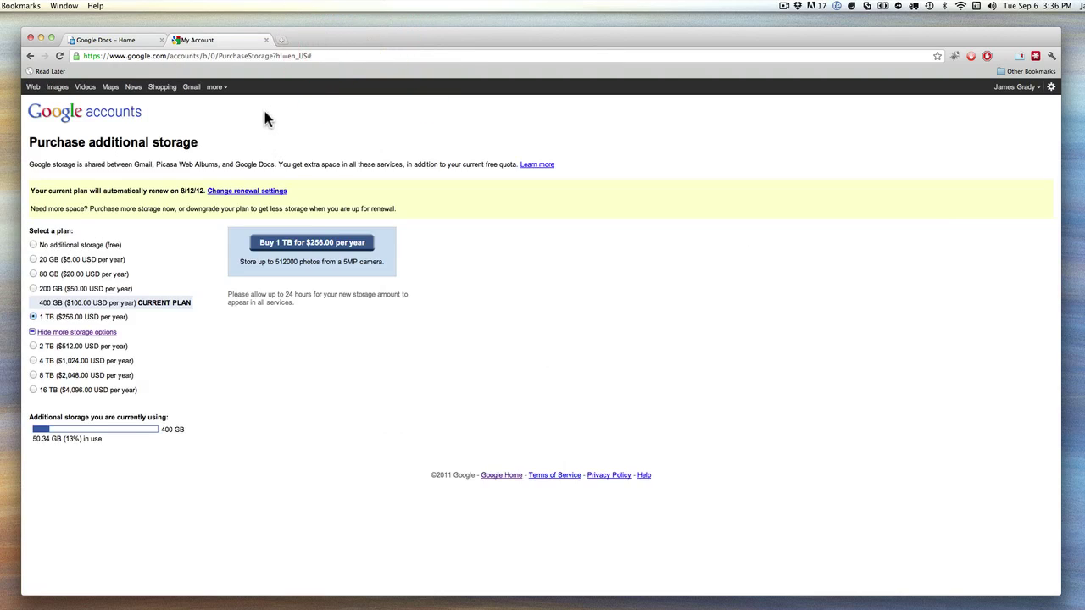
left_click(108, 41)
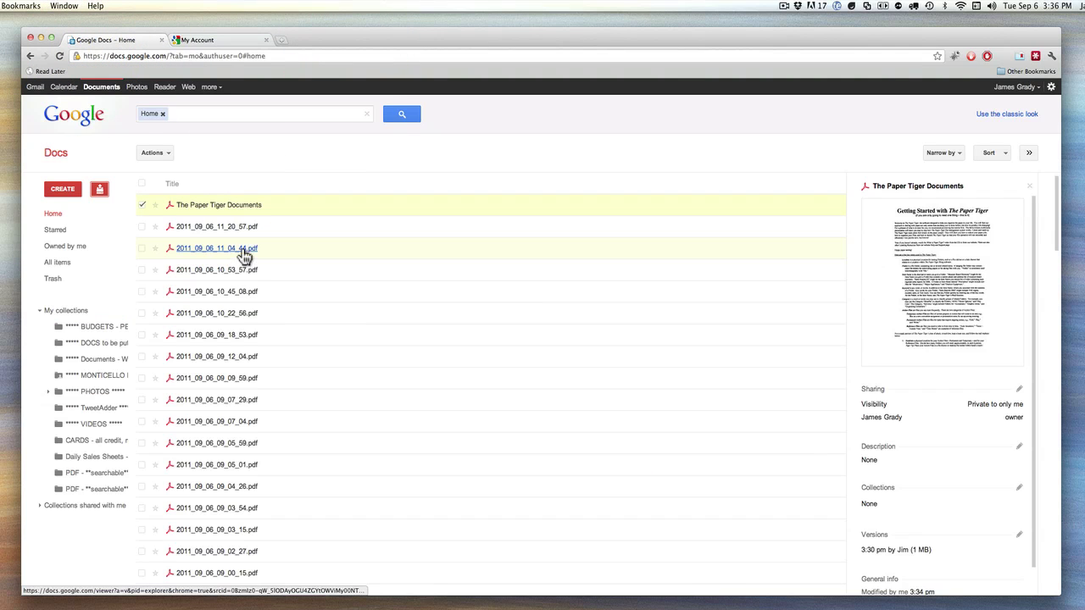